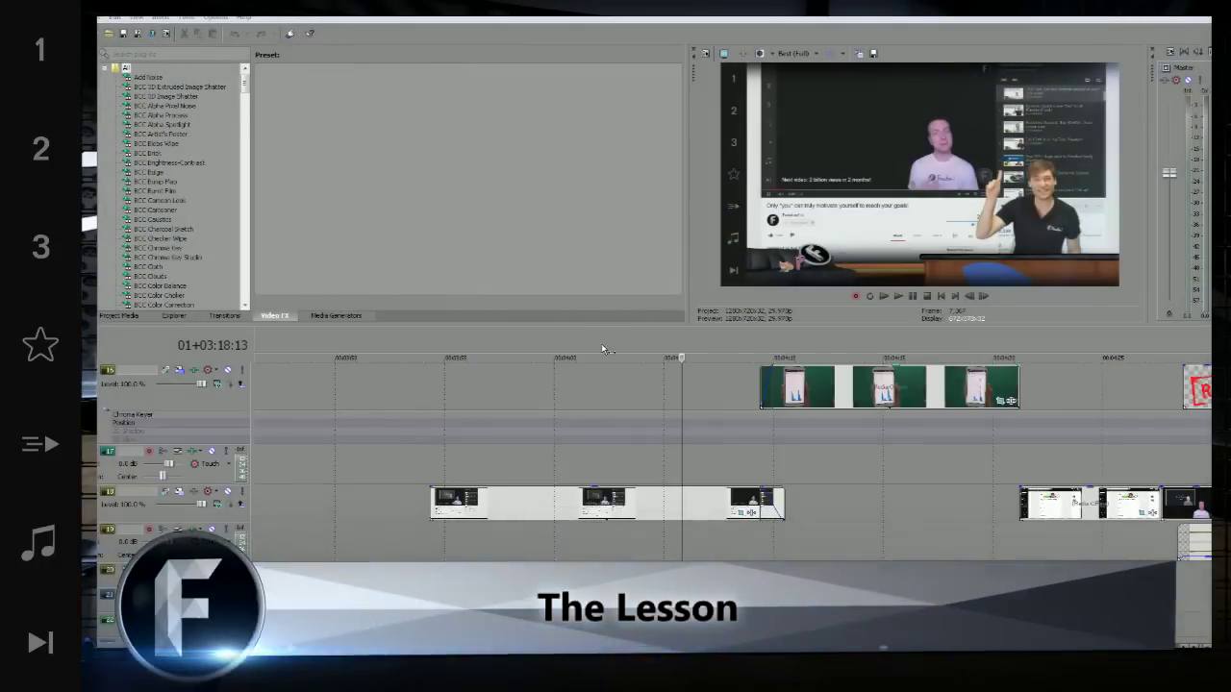
- Delete the overlay clip on track 20, then open the Sony Chroma Keyer settings for the phone clip's track
left_click(603, 352)
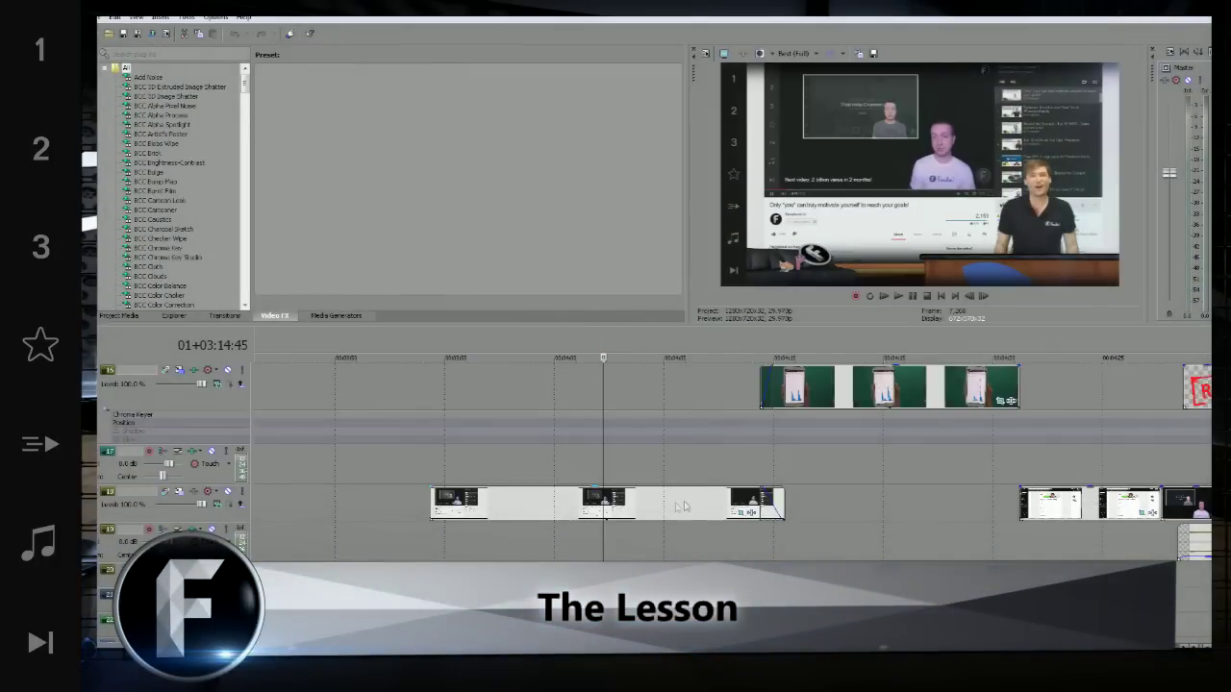
left_click(723, 362)
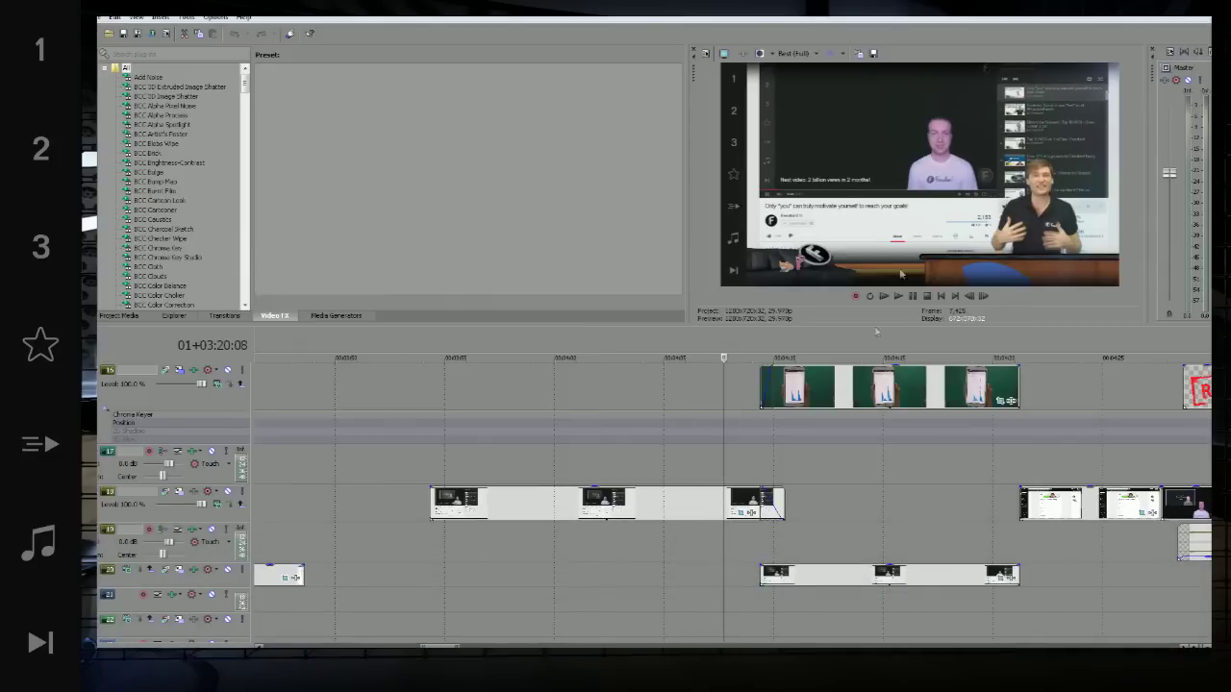
left_click(761, 355)
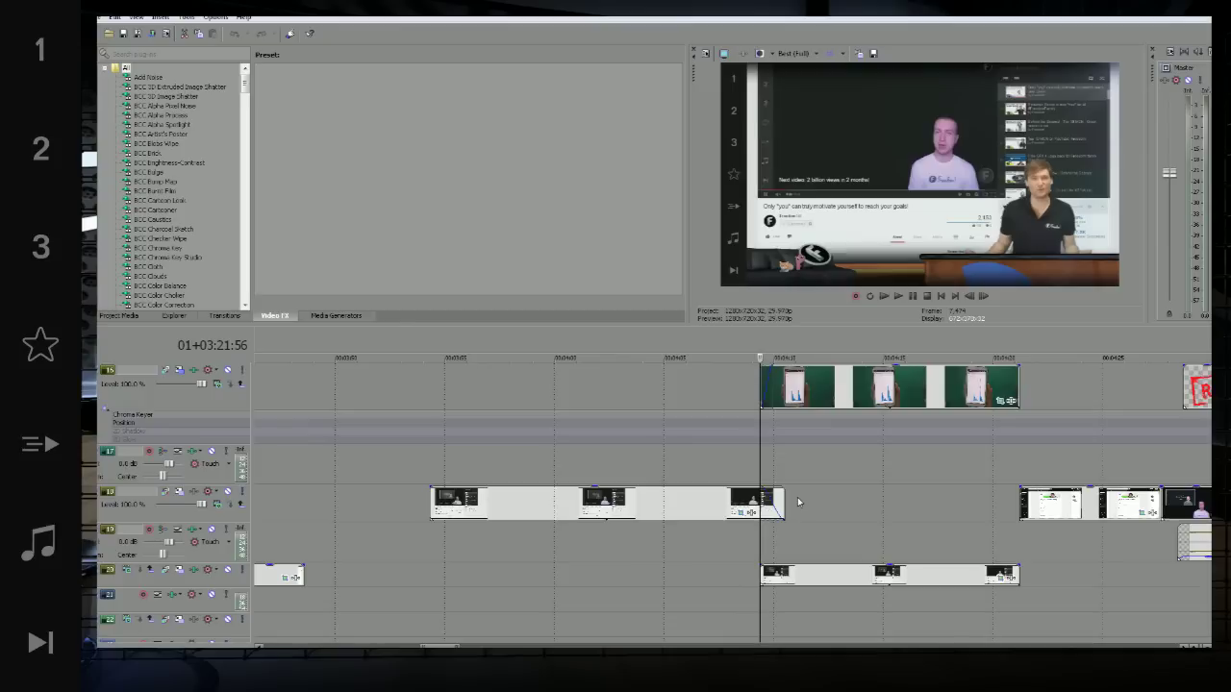
left_click(792, 576)
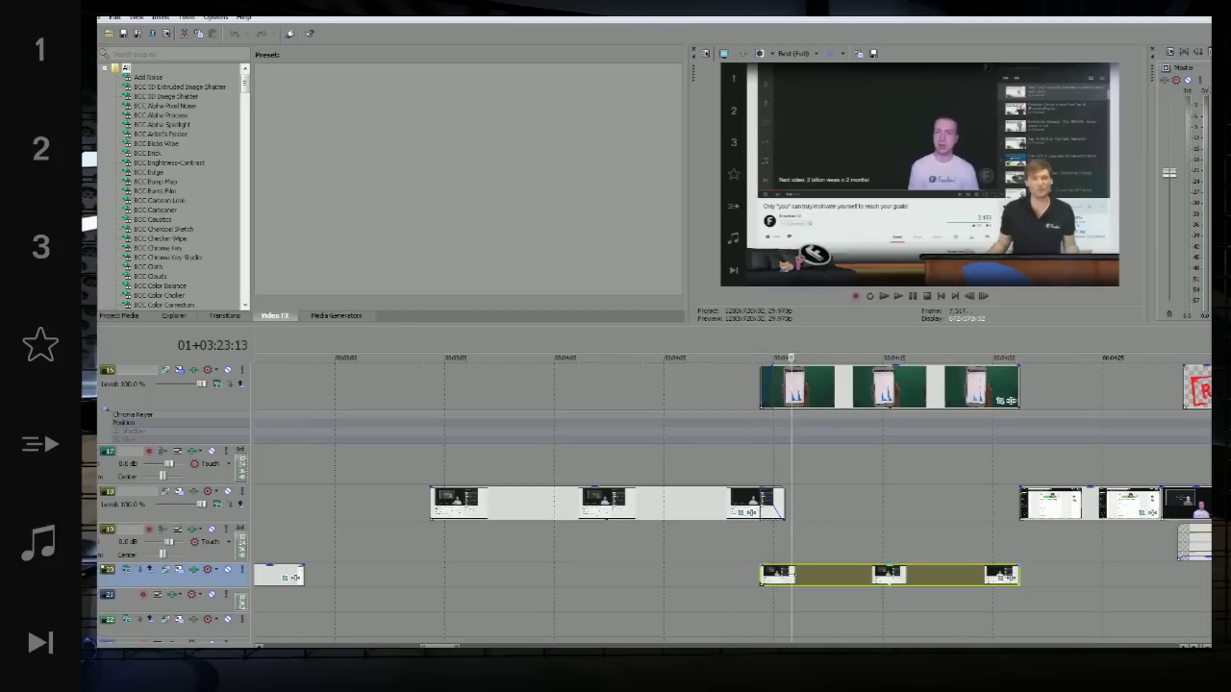
key("Delete")
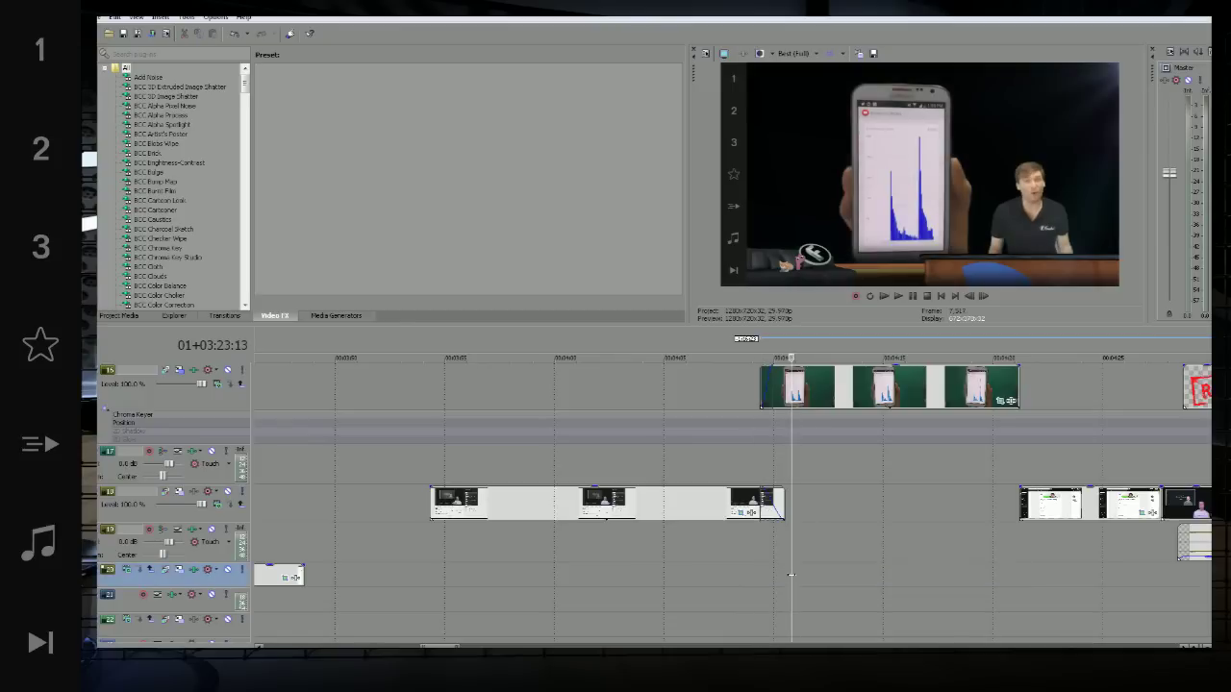
left_click(833, 390)
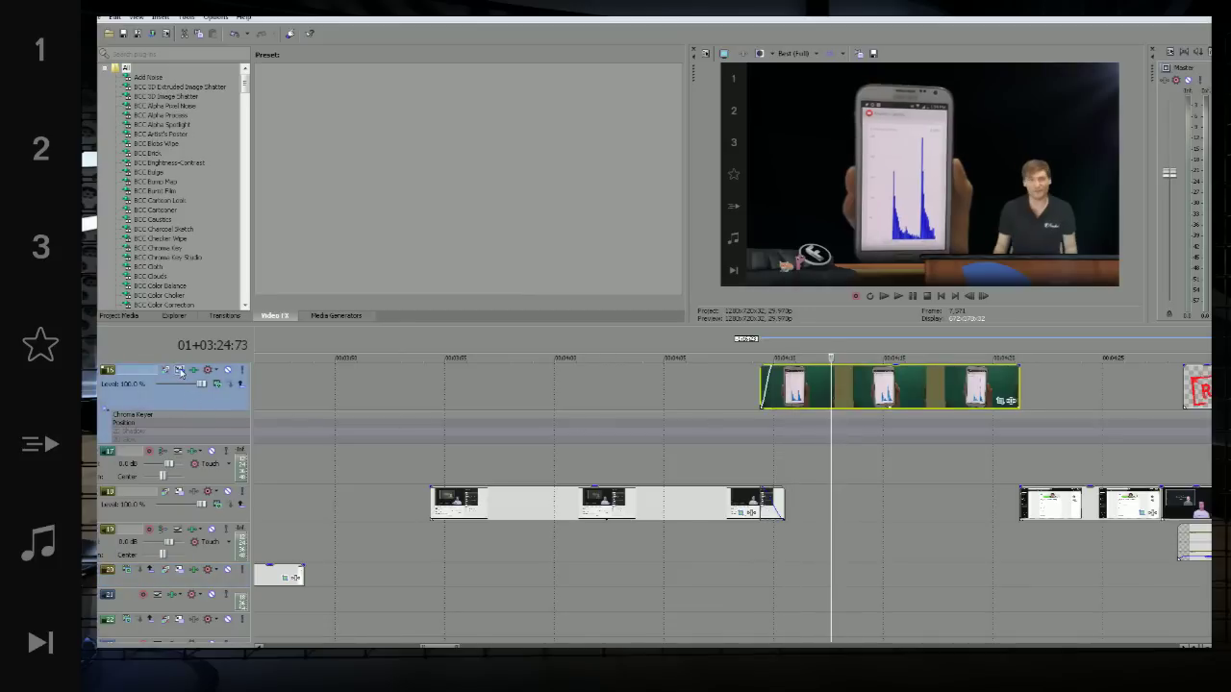
left_click(138, 417)
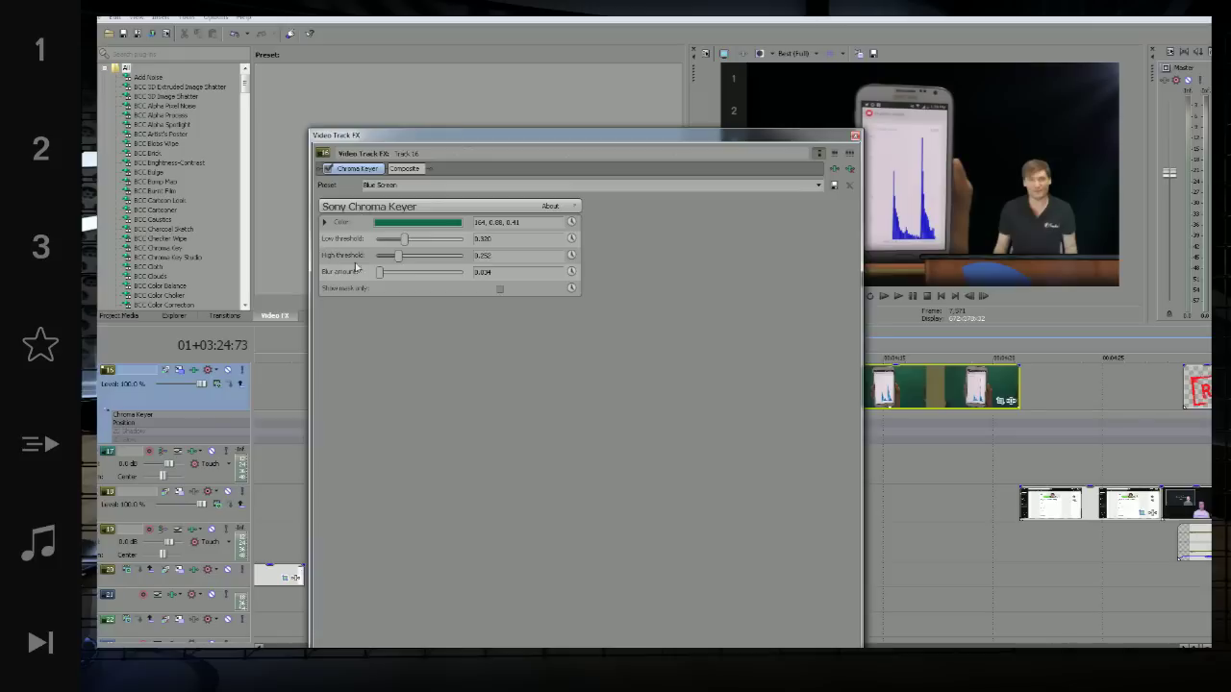
- Uncheck Chroma Keyer to reveal the green, then open the phone clip's Event Pan/Crop mask editor
left_click_drag(493, 140, 401, 249)
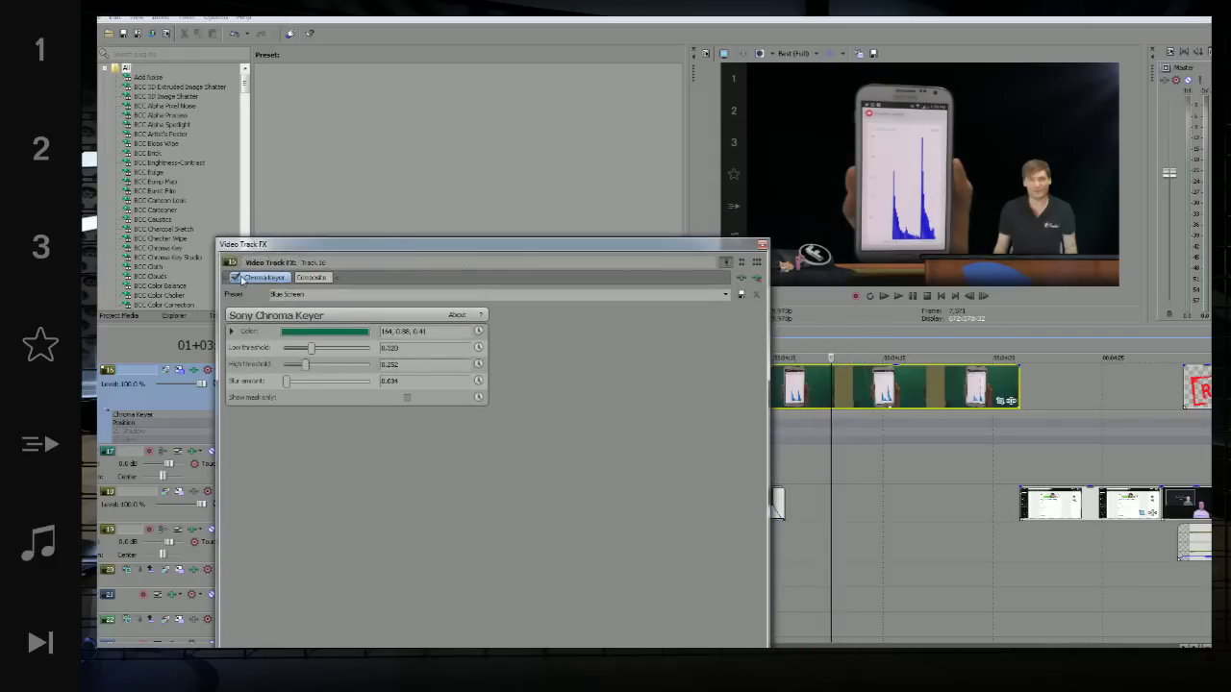
left_click(236, 278)
left_click_drag(502, 254, 402, 247)
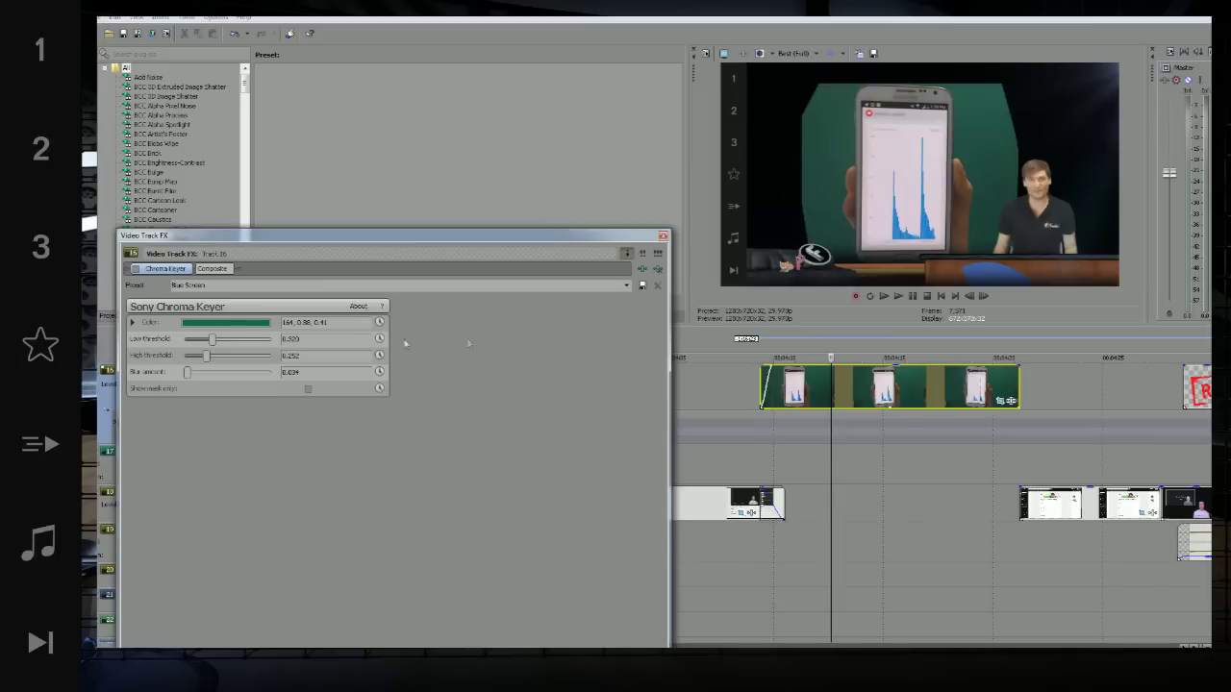
left_click(1000, 400)
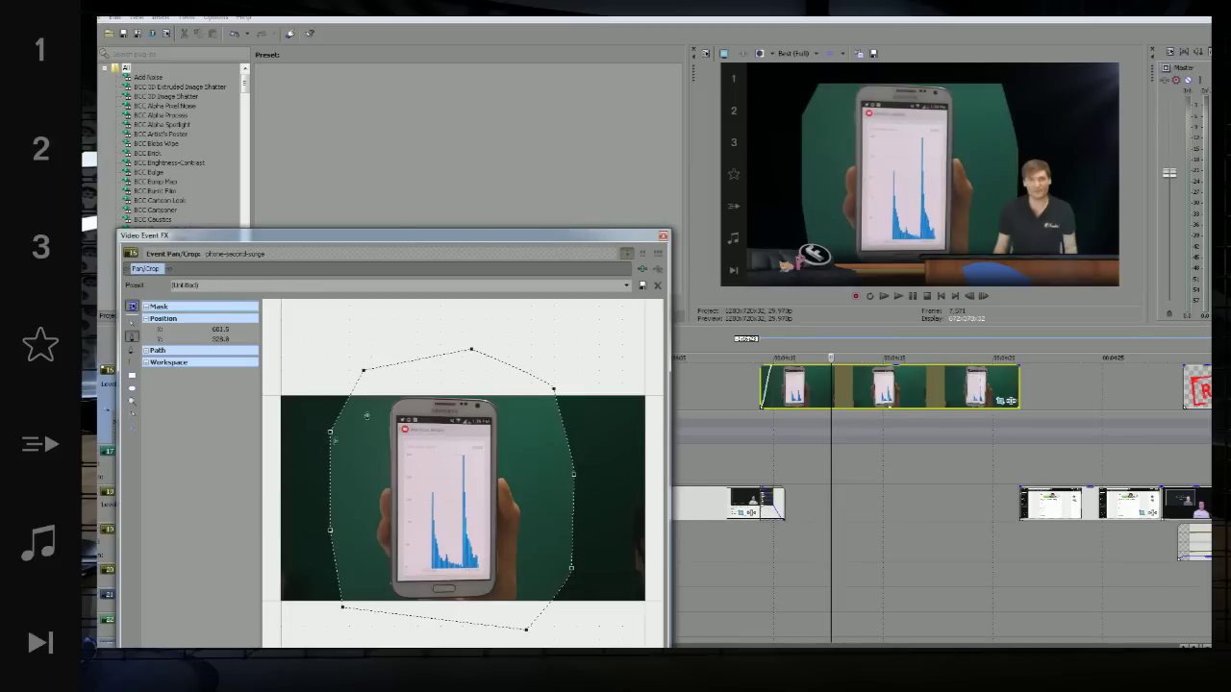
- Toggle the phone clip's Mask off and back on, then close the Event Pan/Crop window
left_click_drag(444, 239, 439, 112)
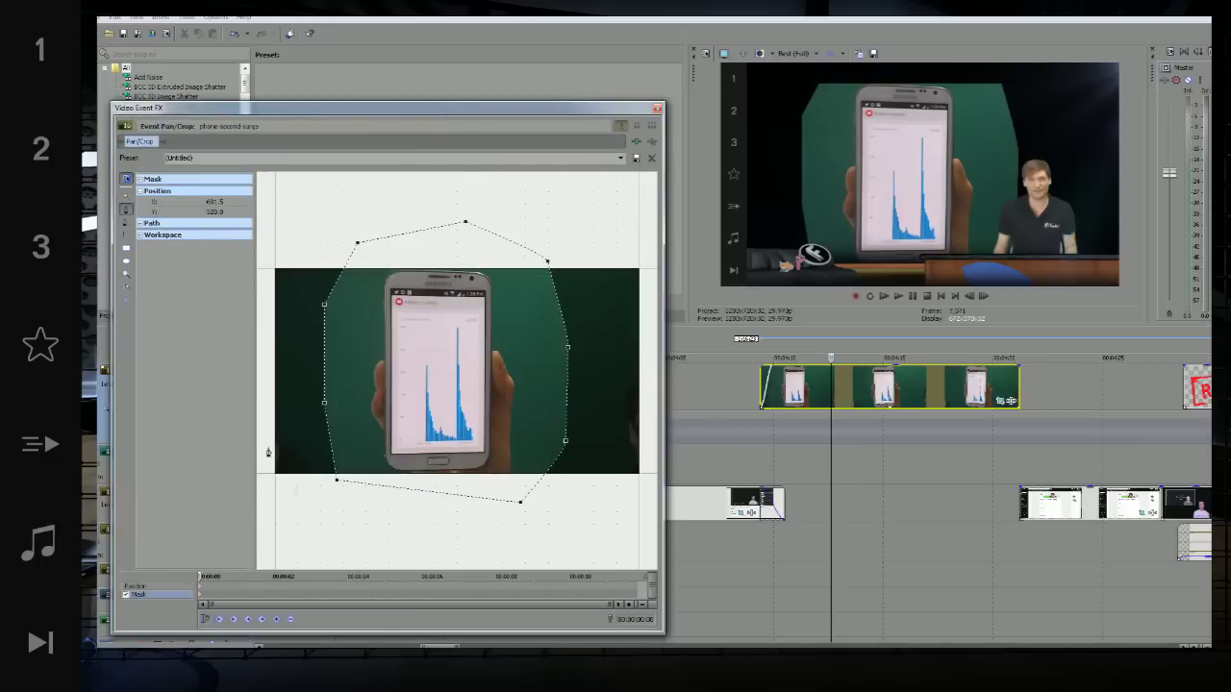
left_click(127, 595)
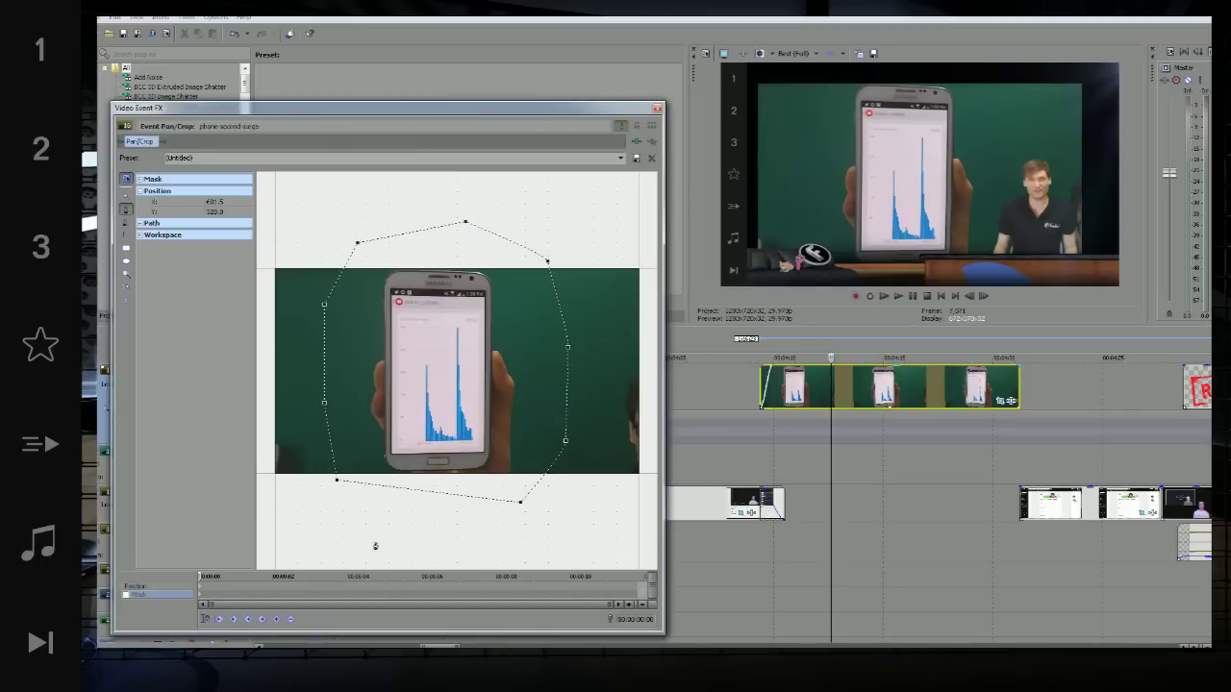
left_click(126, 595)
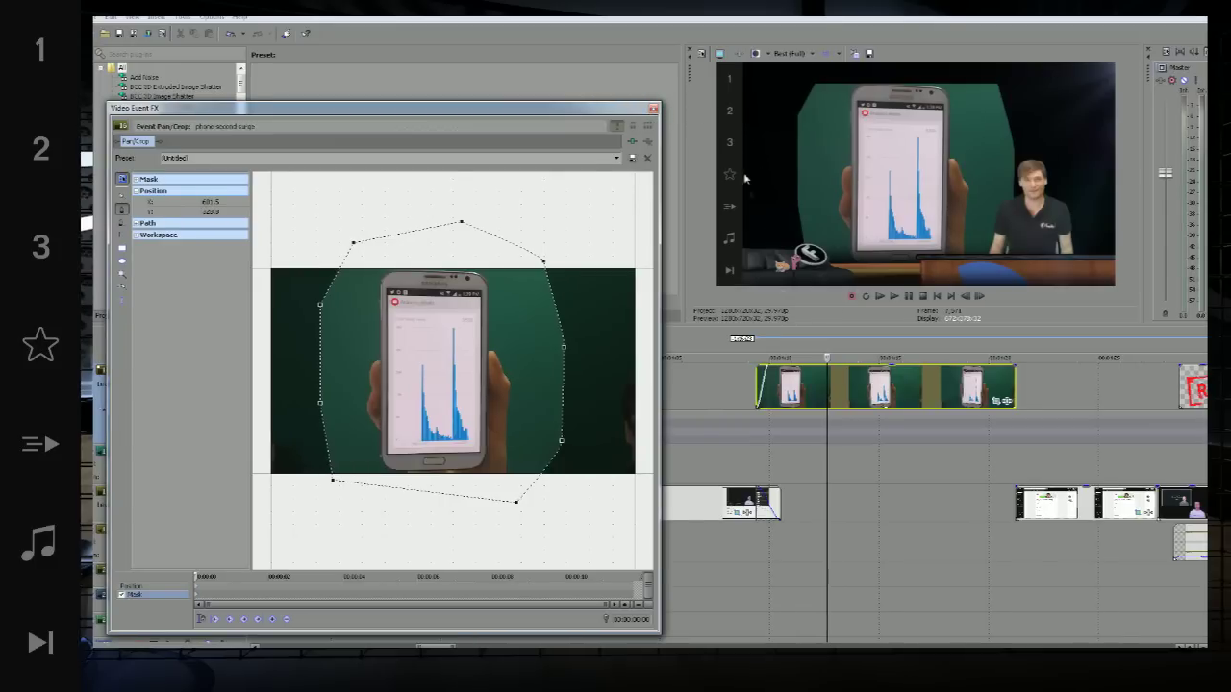
left_click(653, 110)
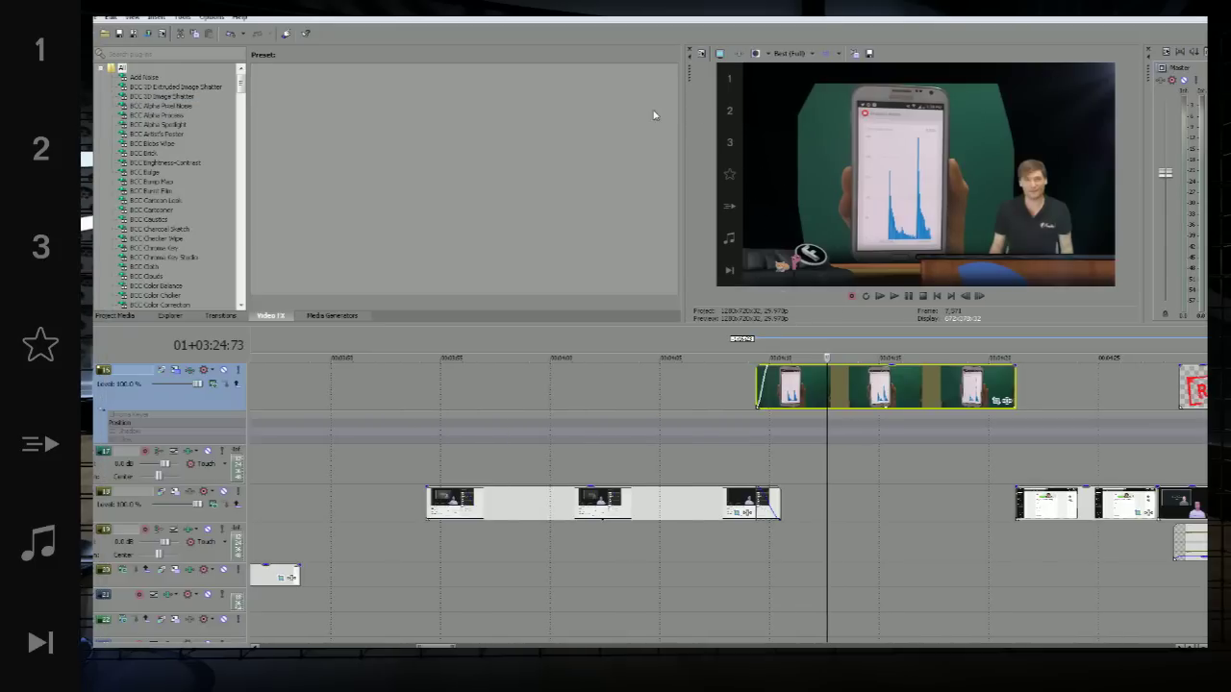
- Re-check the Chroma Keyer box in Video Track FX and close the window
left_click(129, 420)
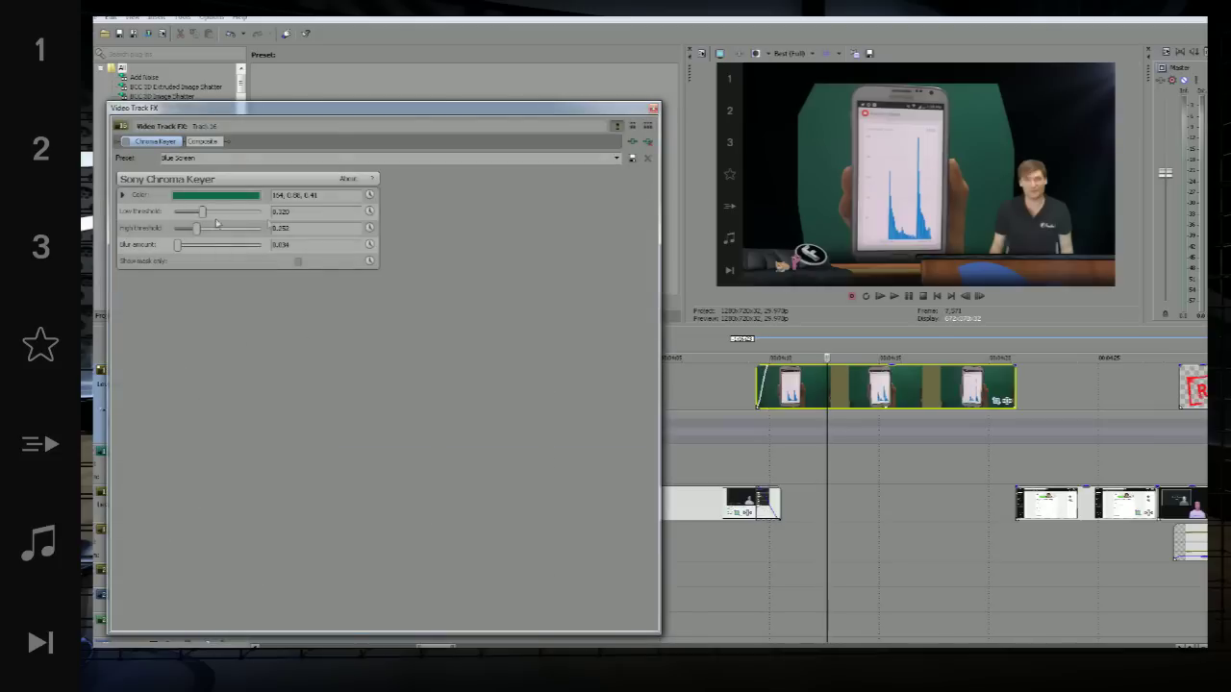
left_click(126, 141)
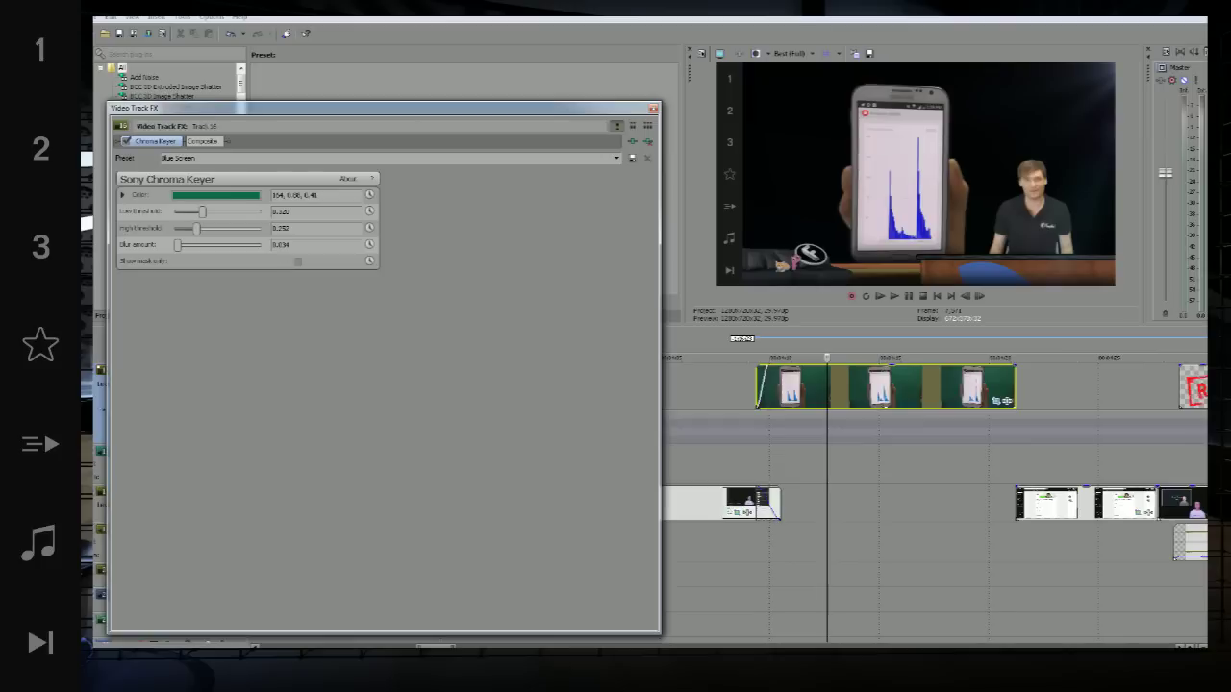
left_click(654, 112)
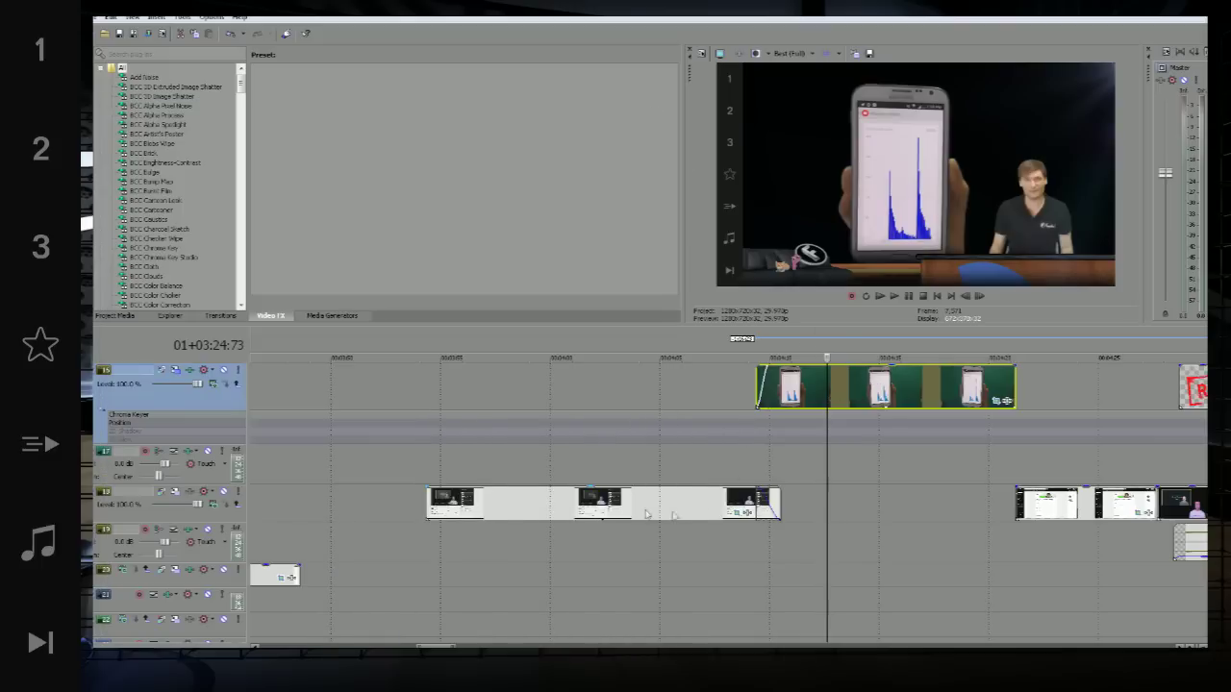
- Extend the track 18 clip, split it at the phone clip's start, and move the later piece to track 20
left_click(801, 351)
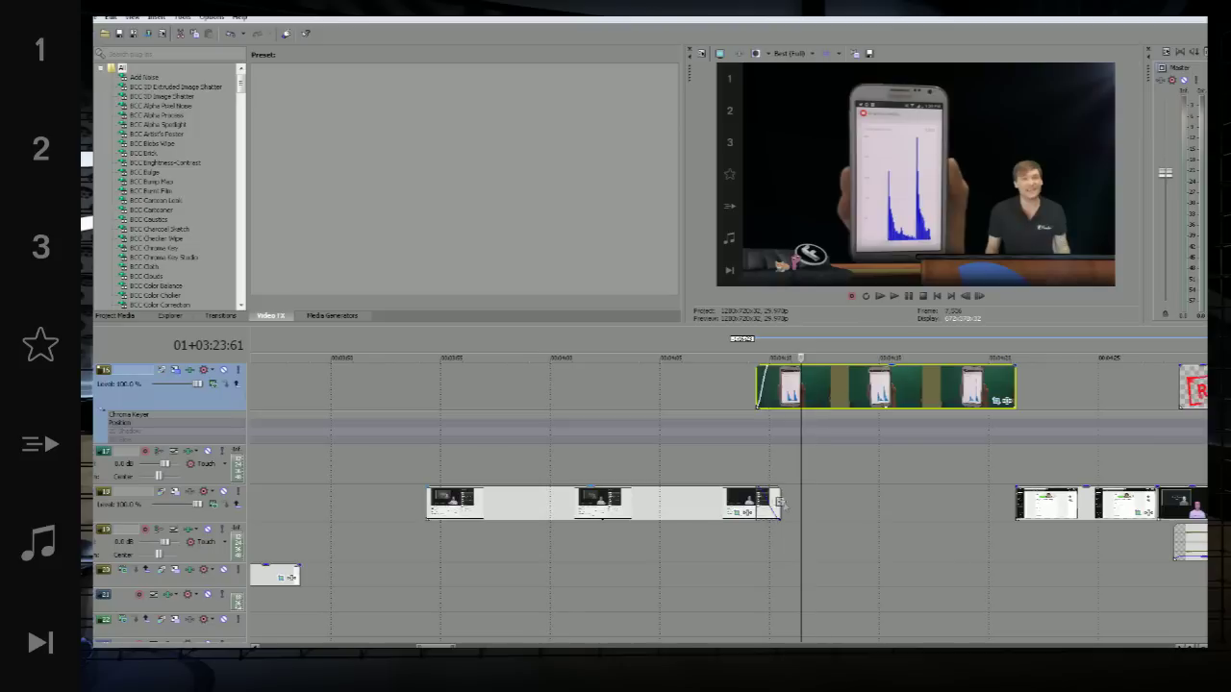
left_click_drag(773, 501, 1015, 499)
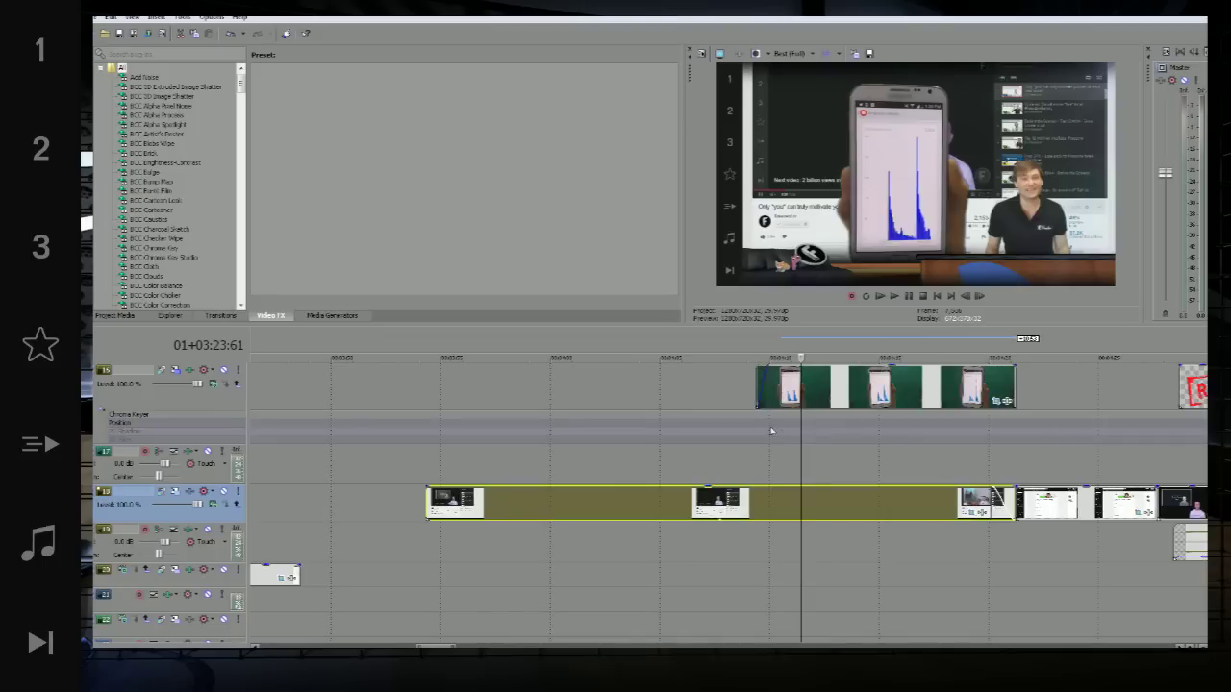
left_click(757, 348)
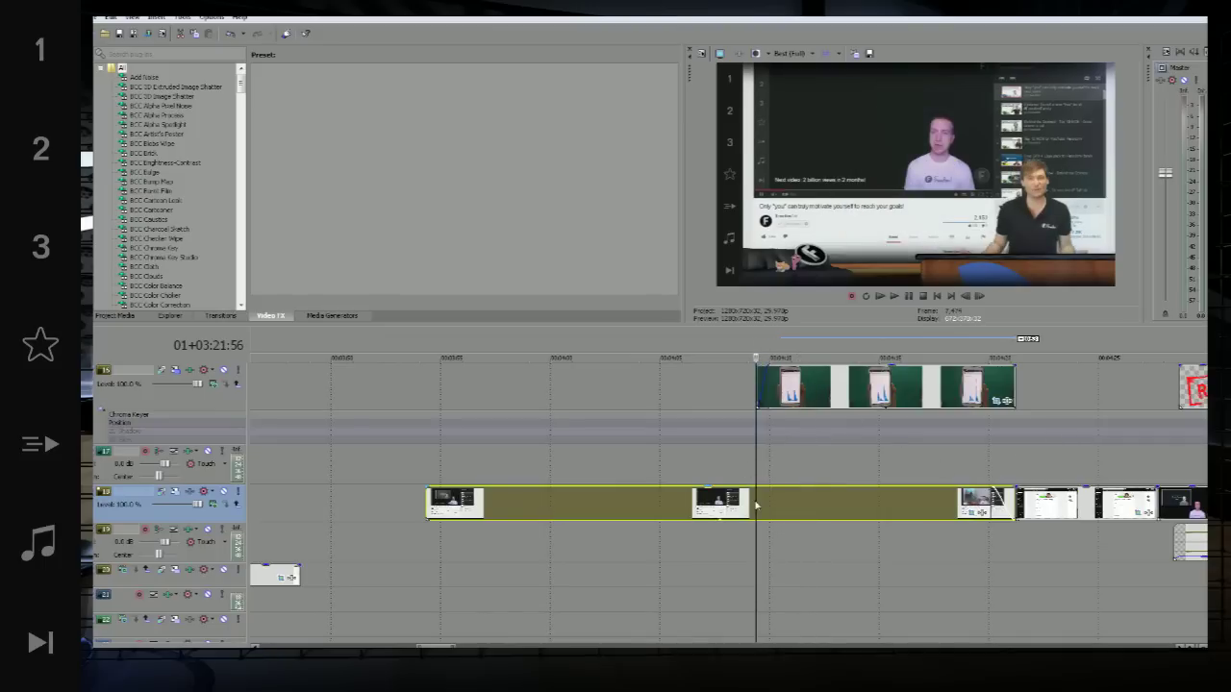
key("s")
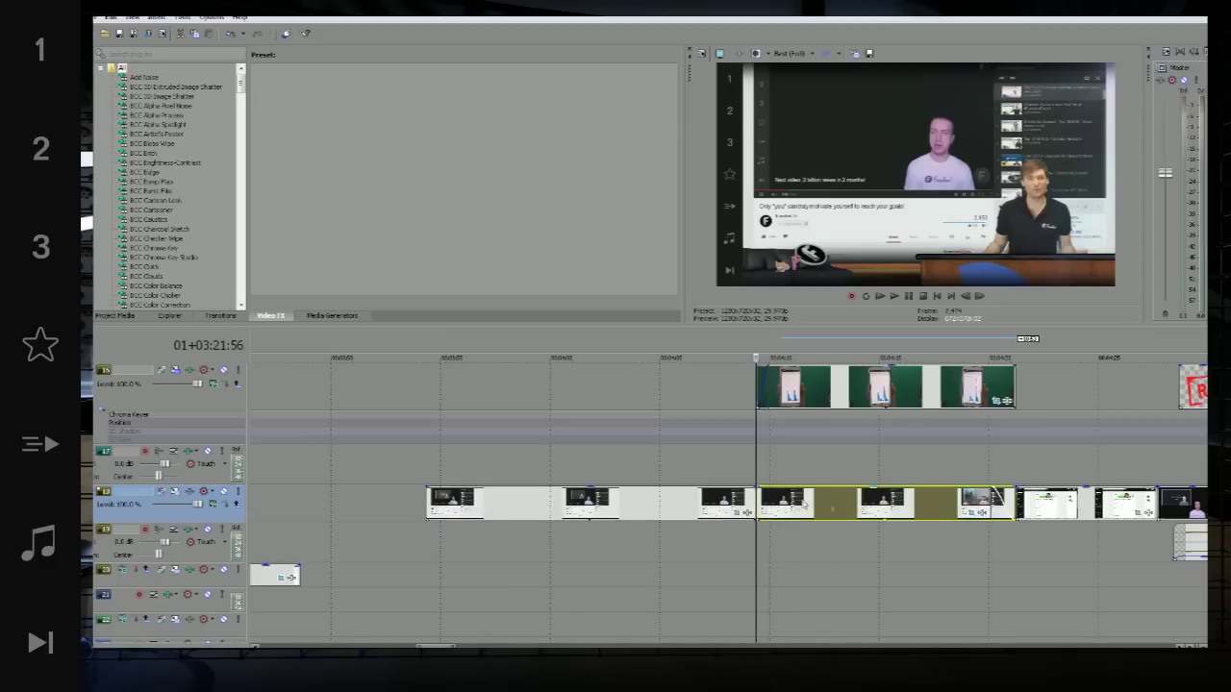
left_click_drag(832, 510, 827, 588)
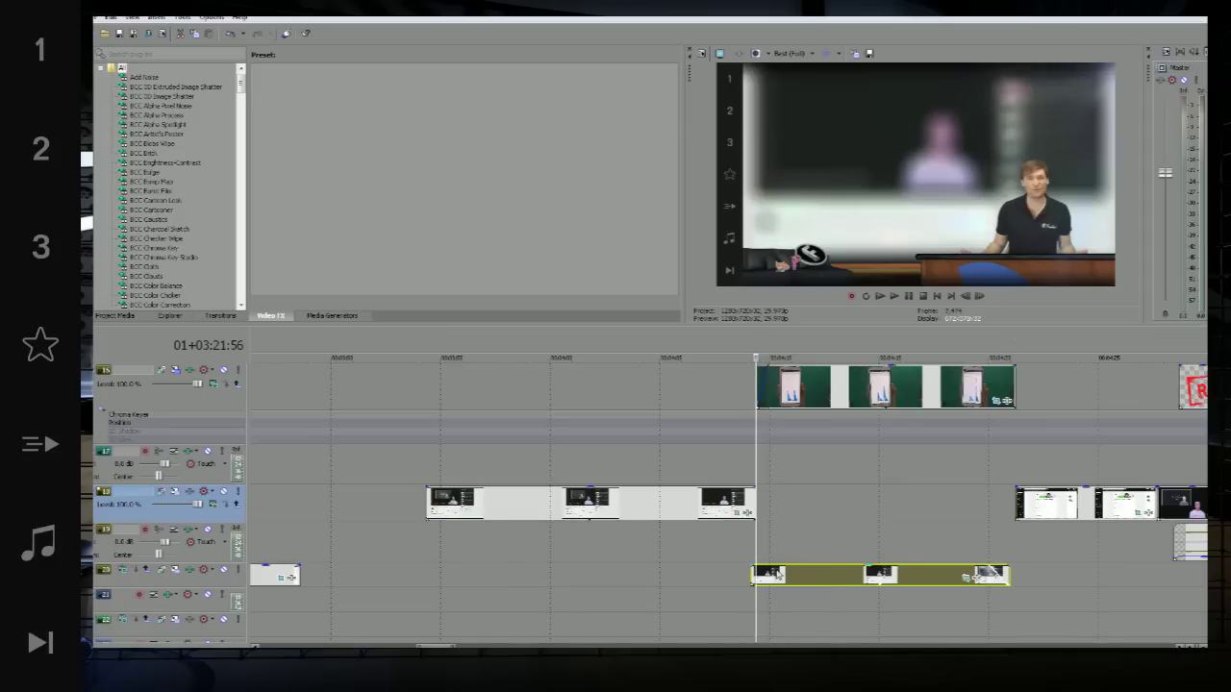
- Make track 20 taller and lower its Sony Defocus radius from 5.4 to about 4.49
left_click(167, 580)
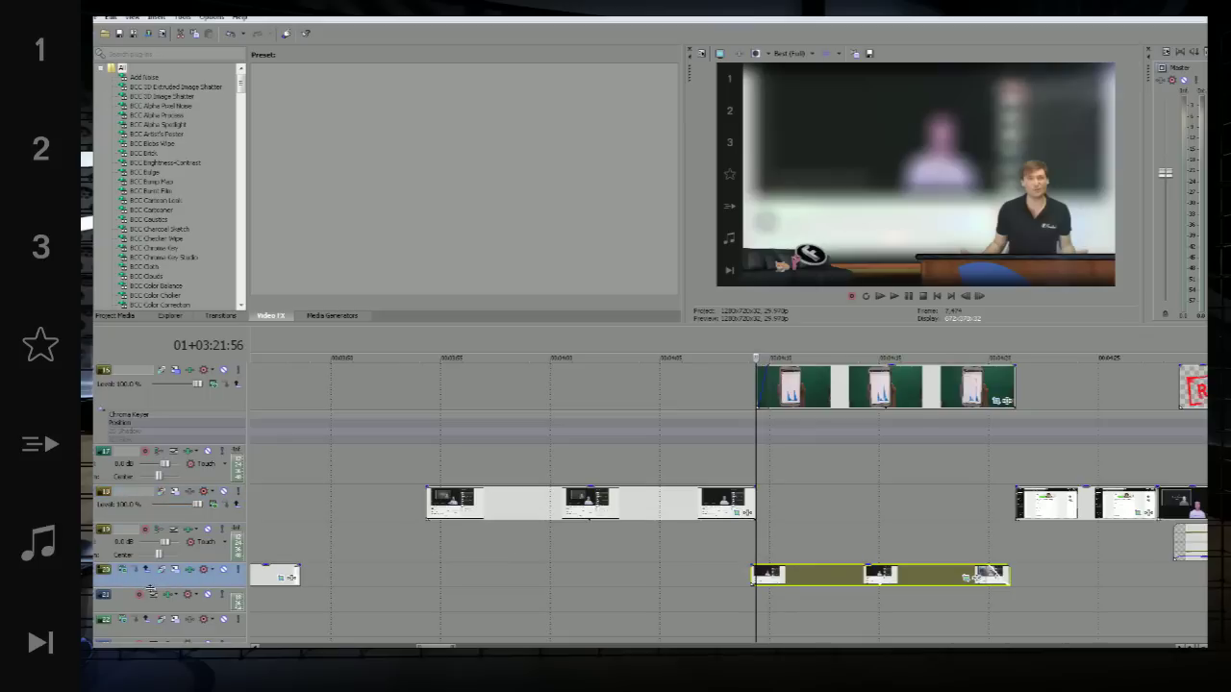
left_click_drag(150, 589, 150, 616)
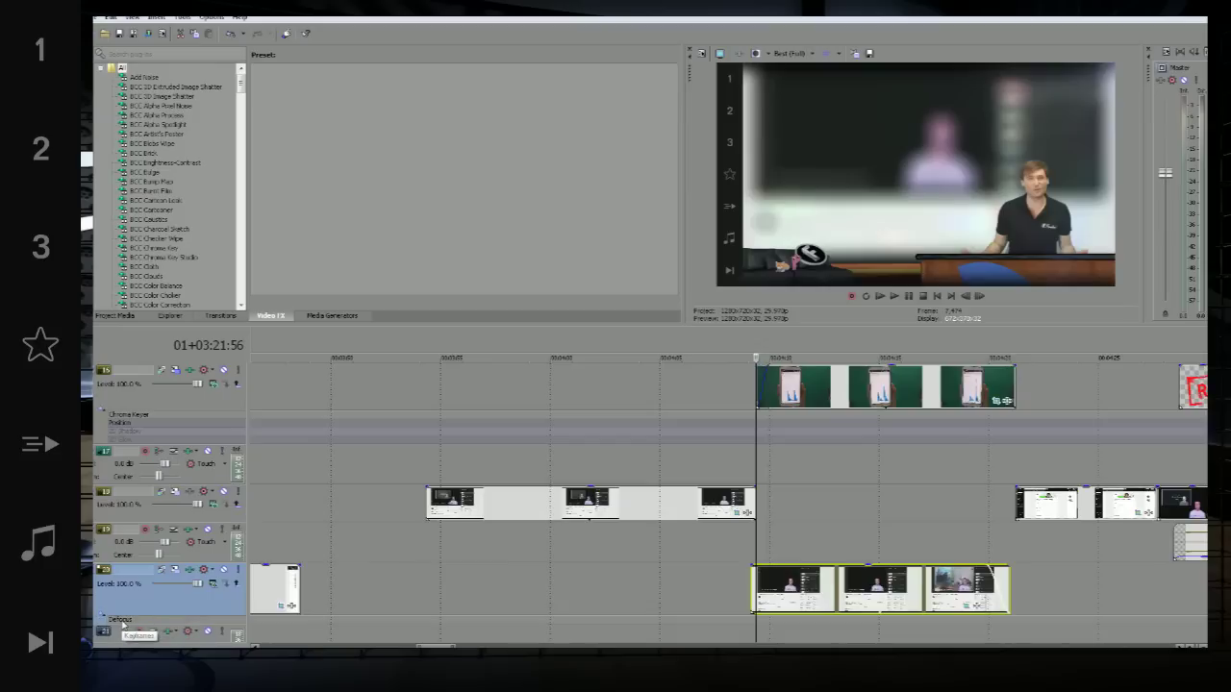
left_click(121, 621)
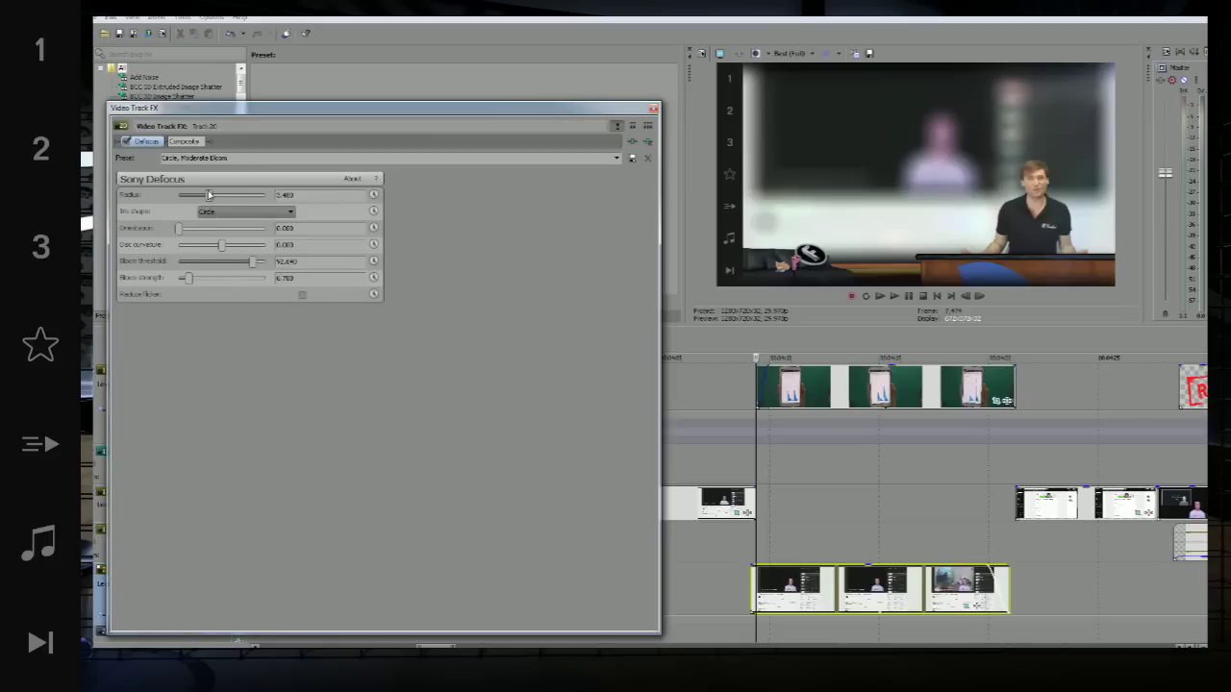
mouse_move(208, 195)
left_mouse_down()
mouse_move(230, 198)
mouse_move(209, 200)
mouse_move(219, 205)
left_mouse_up()
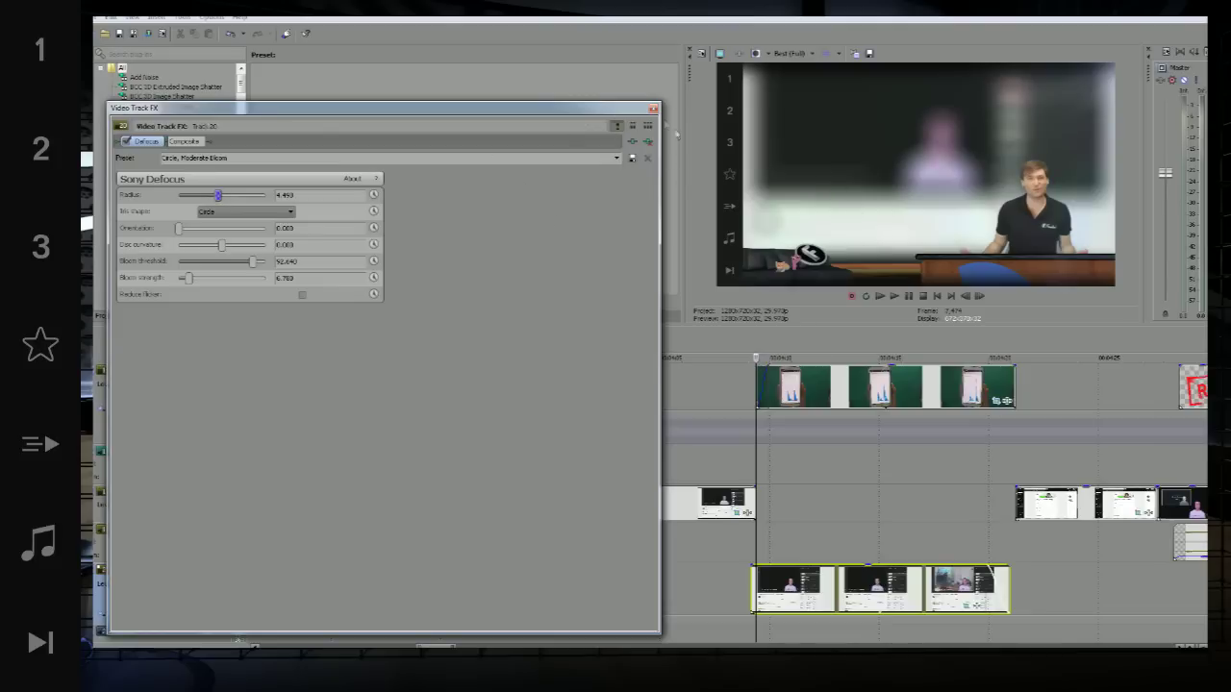
left_click(654, 108)
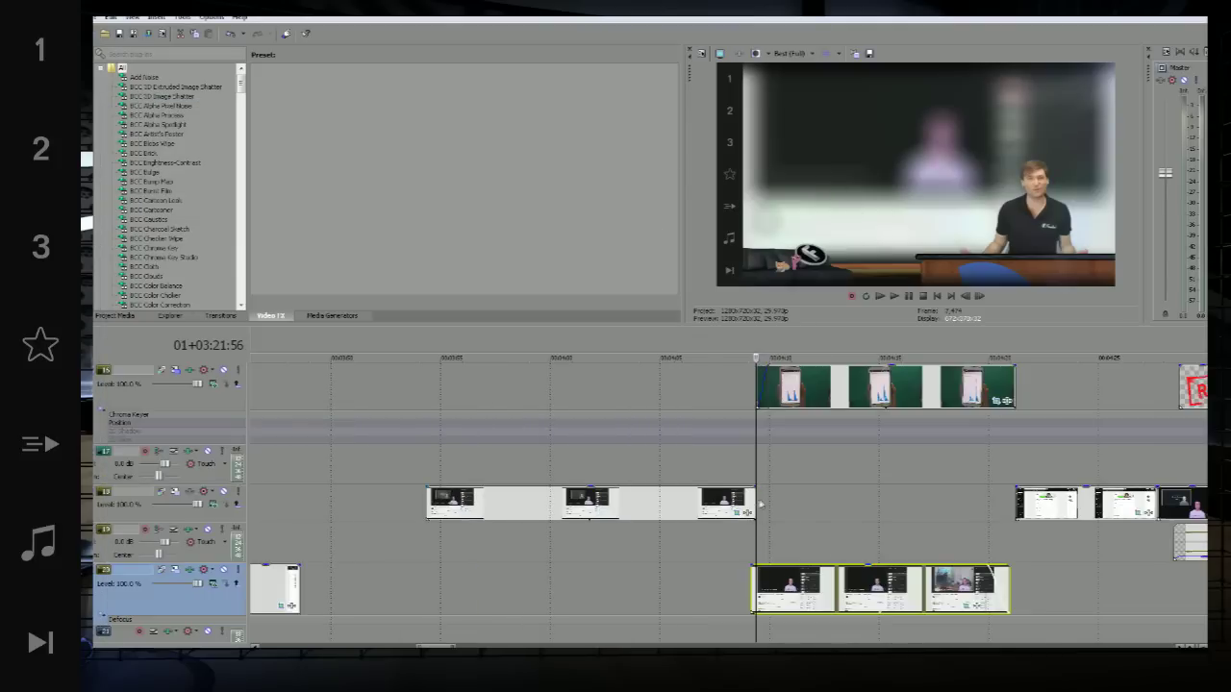
left_click_drag(760, 503, 769, 496)
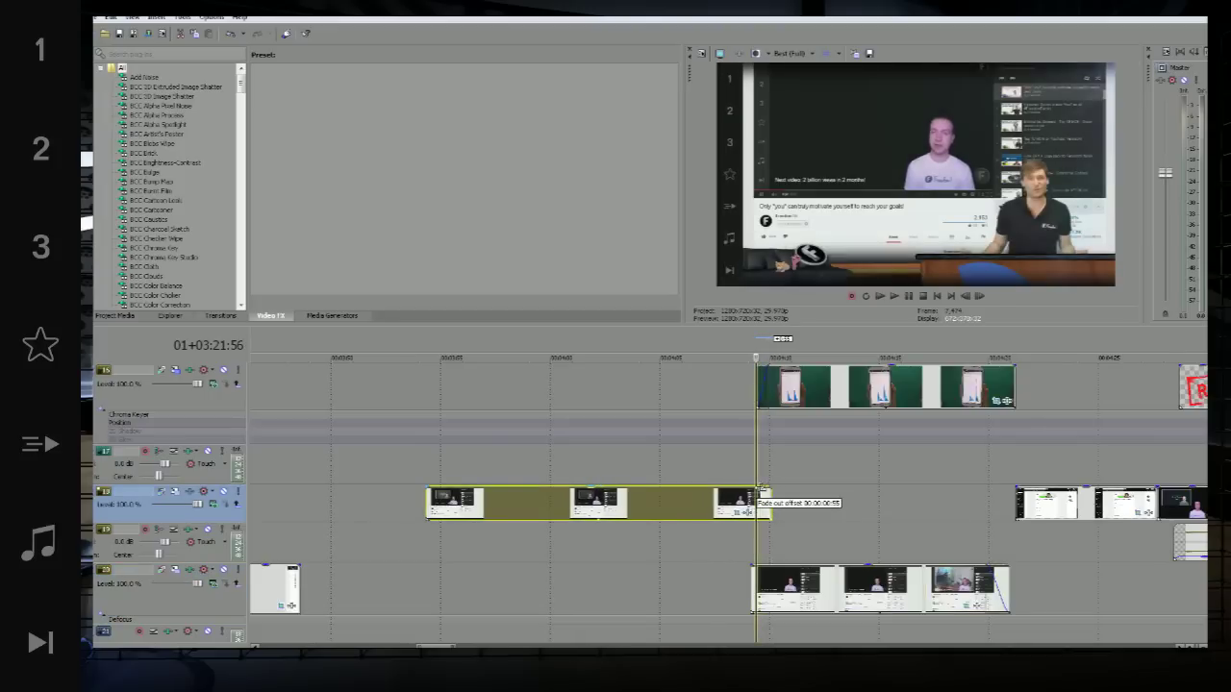
- Set the playhead at the defocused copy's start and play back the overlap
left_click(738, 405)
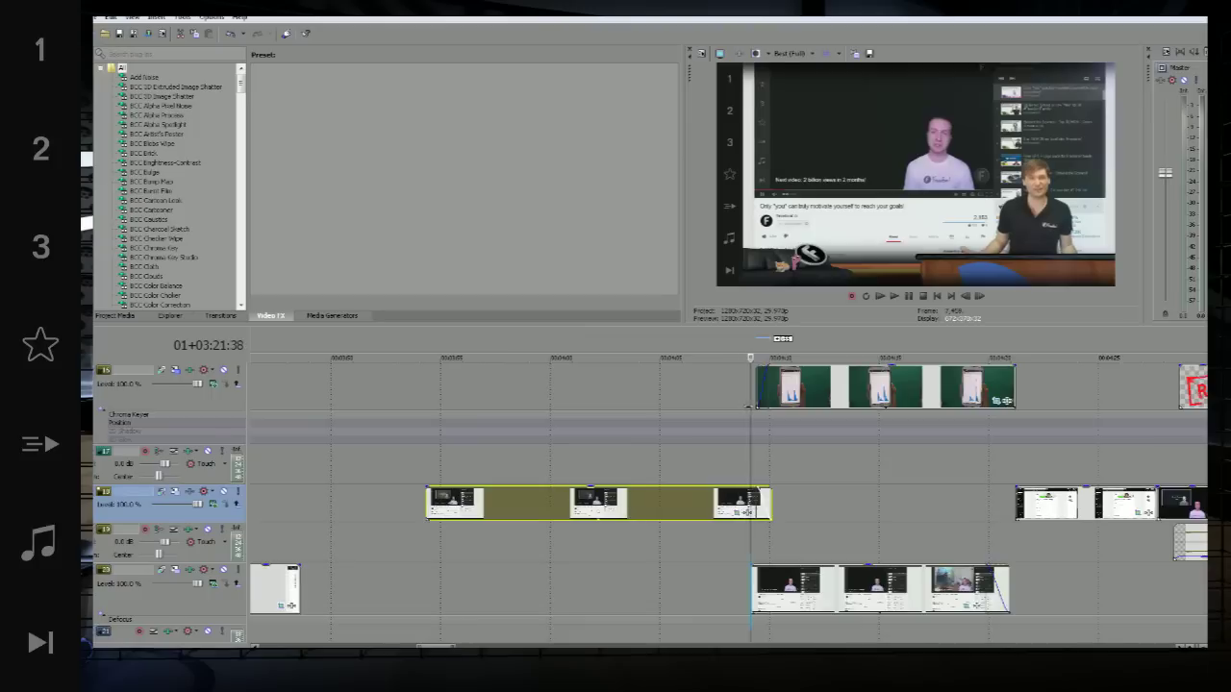
left_click(751, 407)
left_click_drag(751, 407, 771, 407)
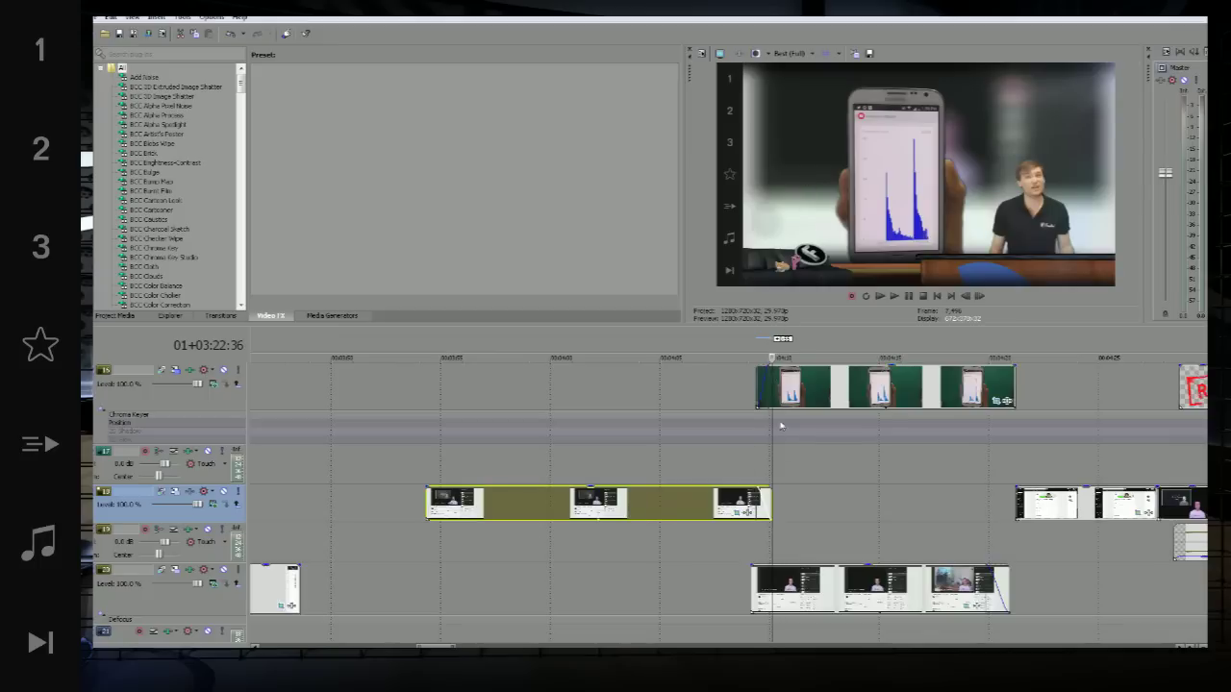
key("space")
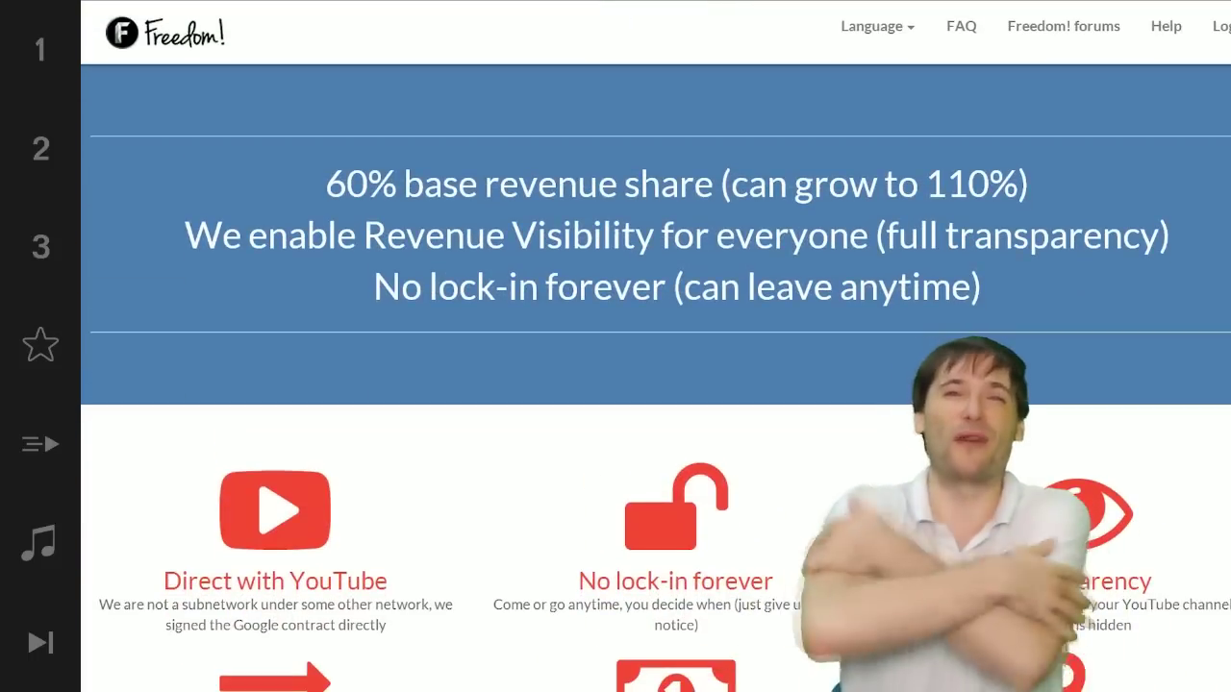
- Scroll the Freedom! page down to the Music feature and its partner note
scroll(655, 380, "down", 3)
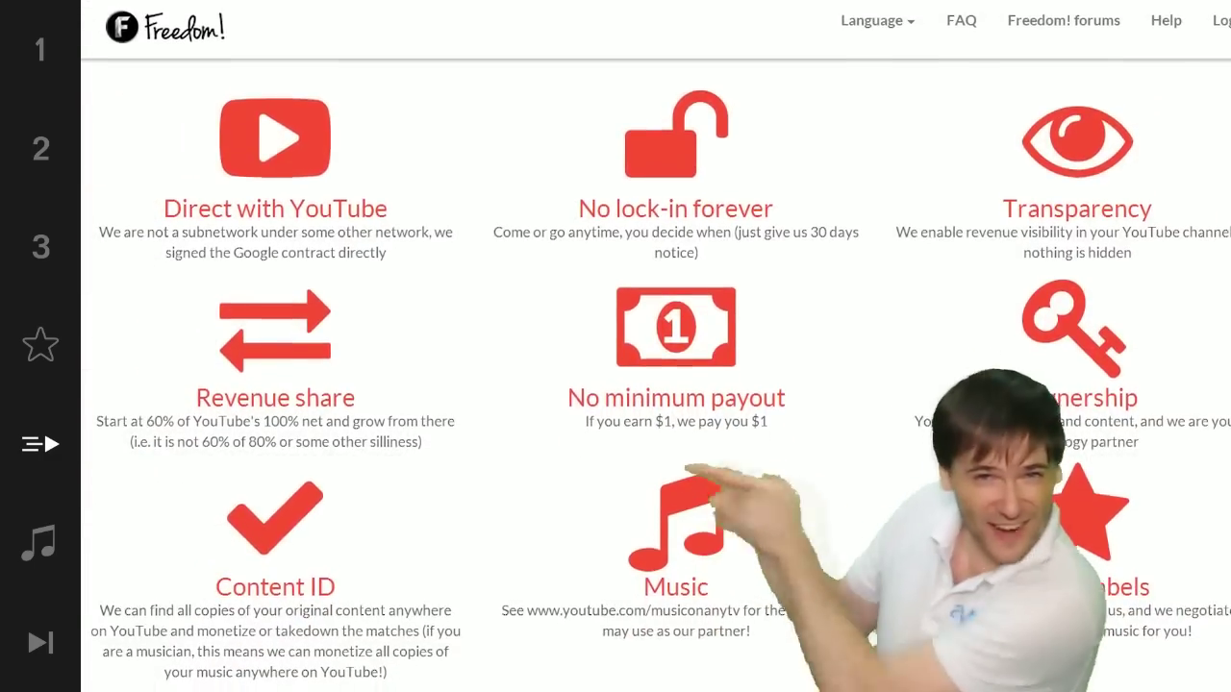
scroll(655, 380, "down", 1)
scroll(655, 380, "down", 1)
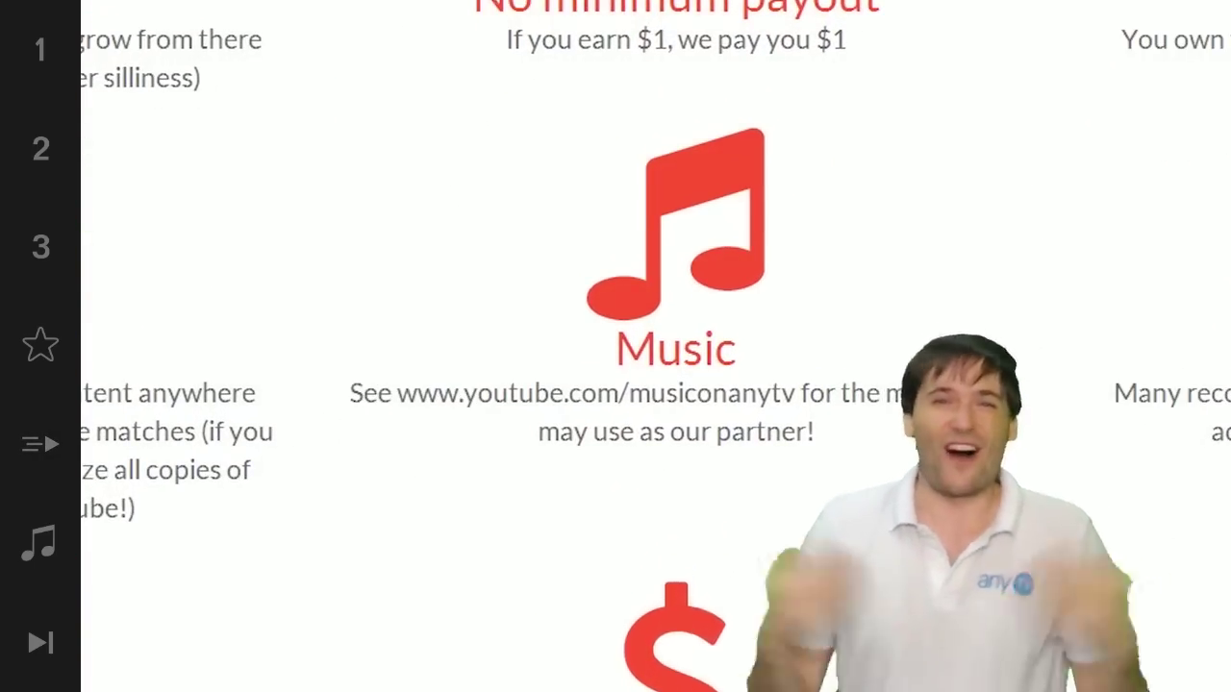